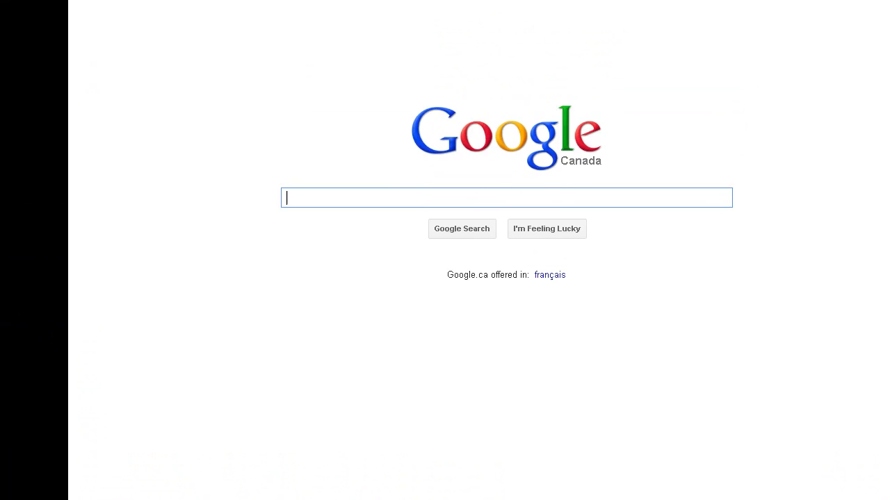
type("ww")
type("ww")
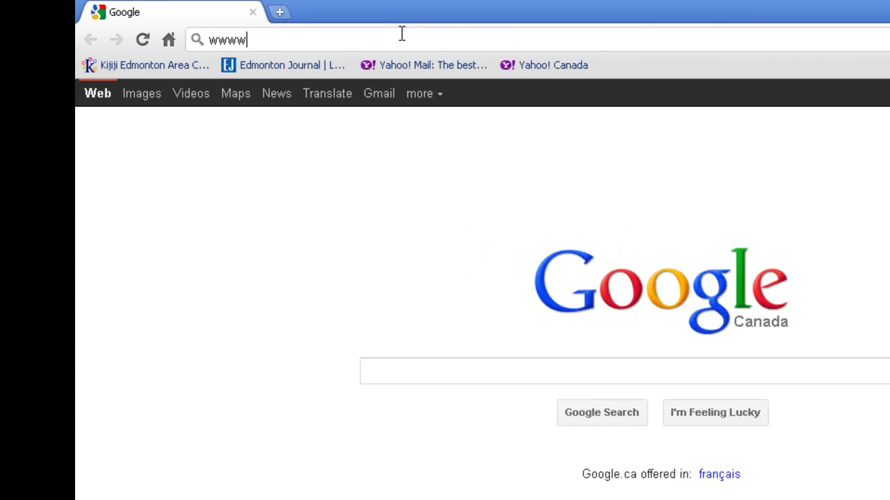
type(".flretext.")
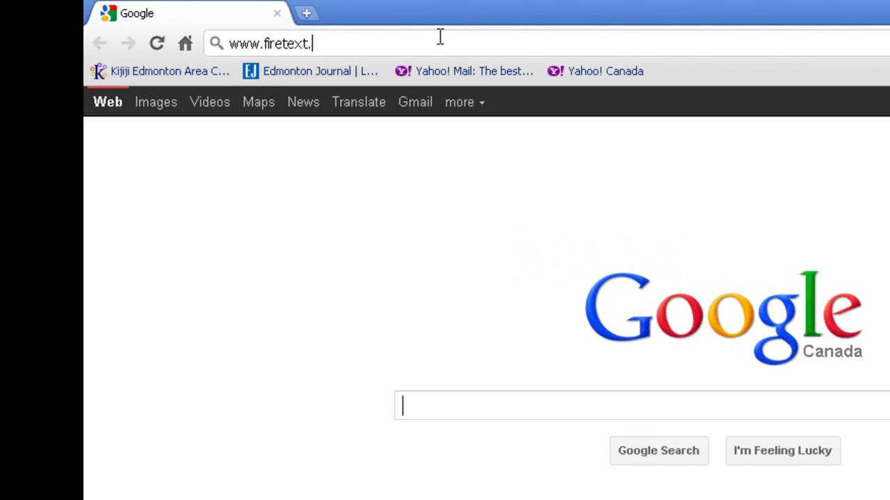
type("com")
key("Return")
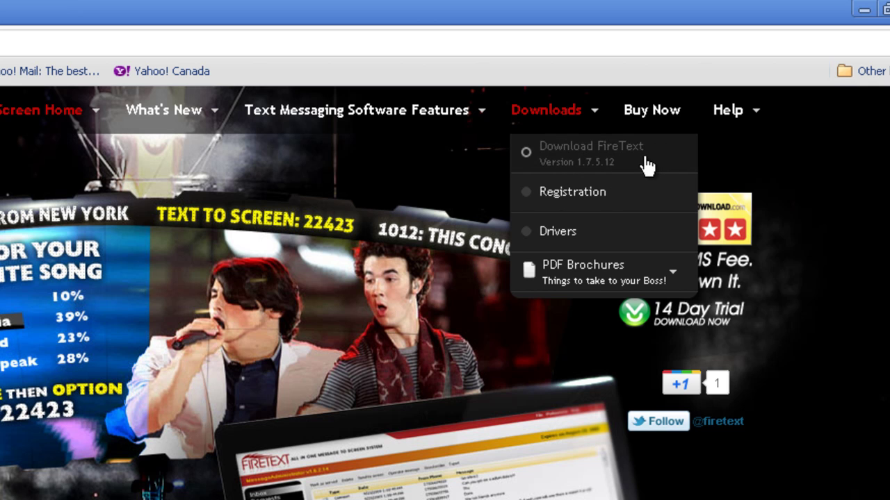
Open the Download FireText page and scroll down to its download form
left_click(582, 158)
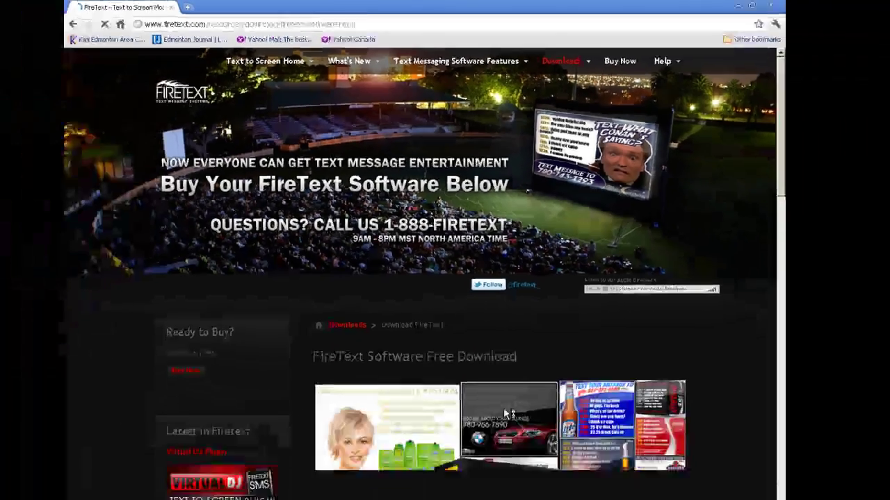
scroll(515, 356, "down", 2)
scroll(514, 356, "down", 2)
scroll(514, 355, "down", 1)
scroll(515, 356, "down", 3)
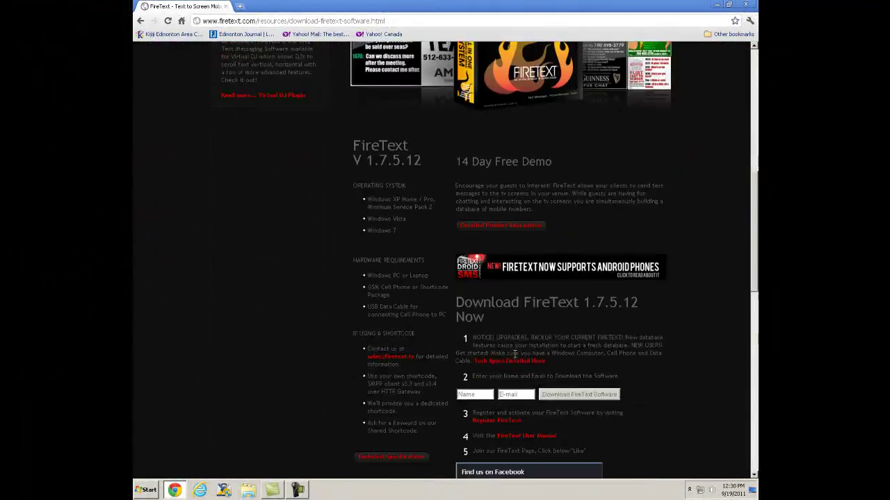
scroll(514, 356, "down", 2)
Enter a name and an e-mail address in the download form
left_click(482, 310)
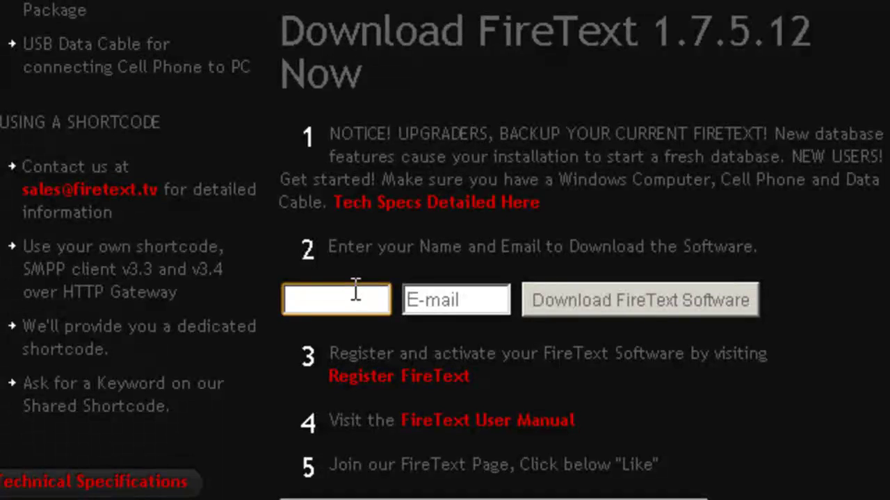
type("raoul")
key("Tab")
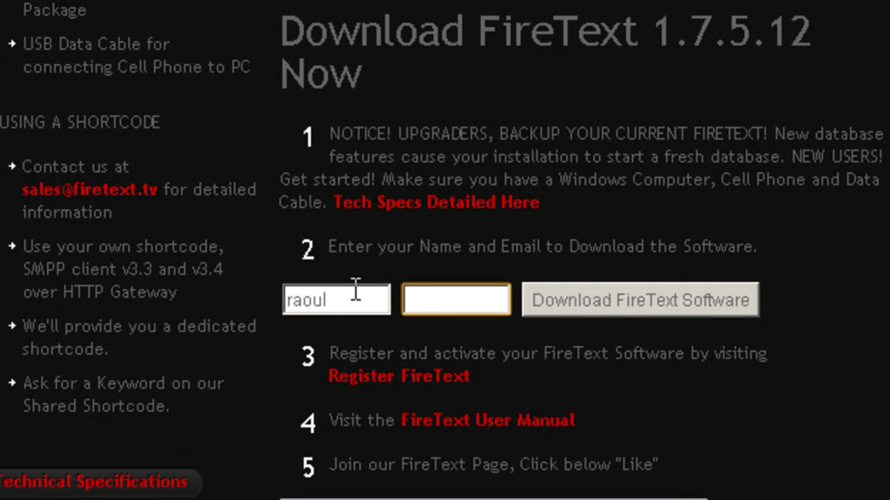
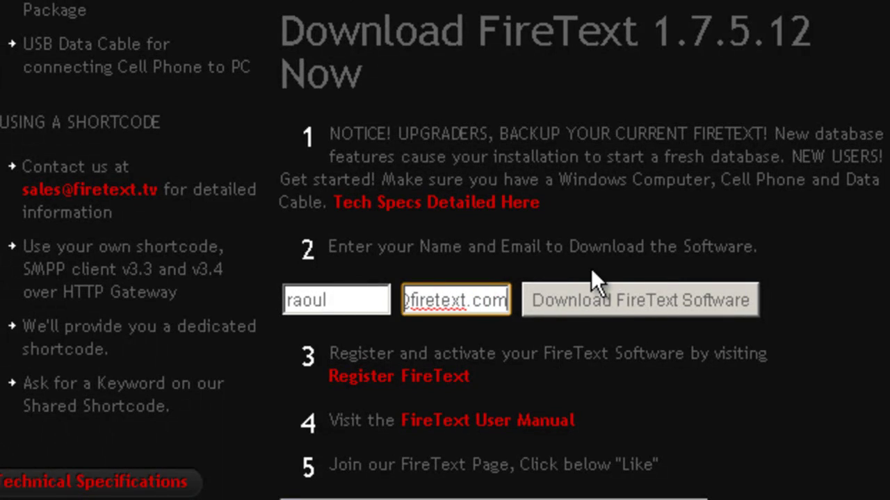
Submit the form to download FireTextSystemInstaller.exe, keeping it despite the safety warning
left_click(652, 307)
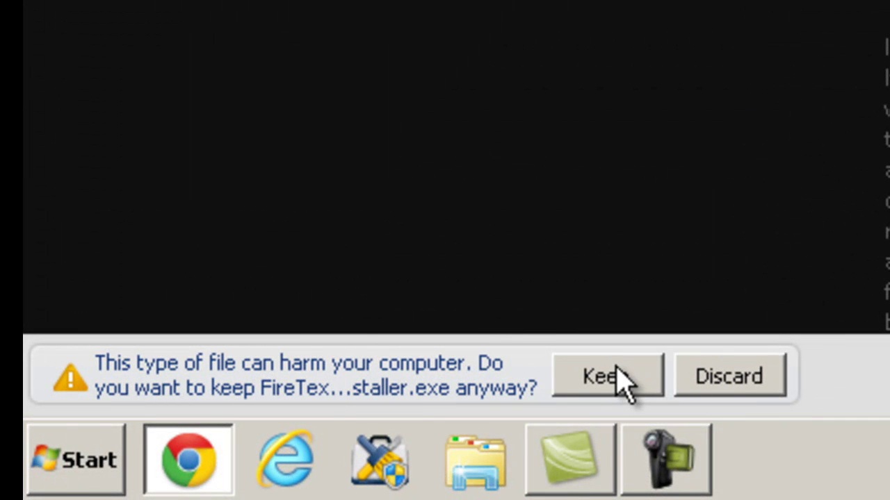
left_click(569, 372)
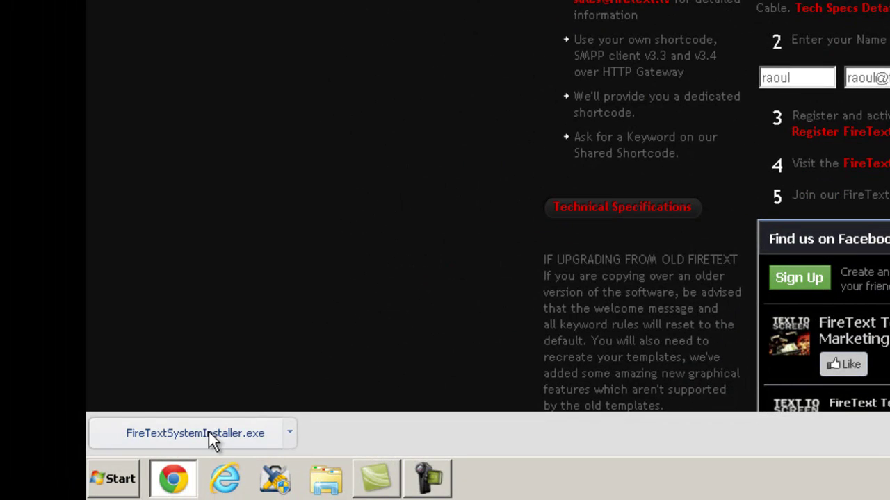
Run the downloaded installer, allow it through security, and accept the license agreement
left_click(209, 432)
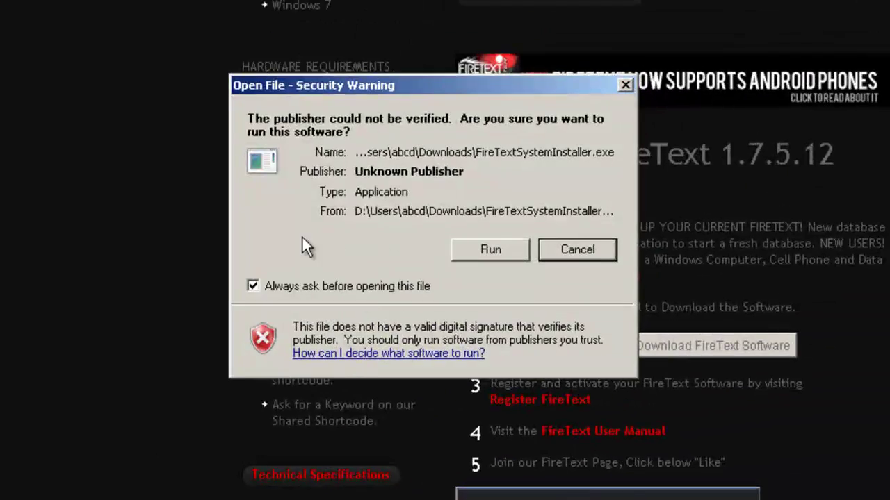
left_click(589, 162)
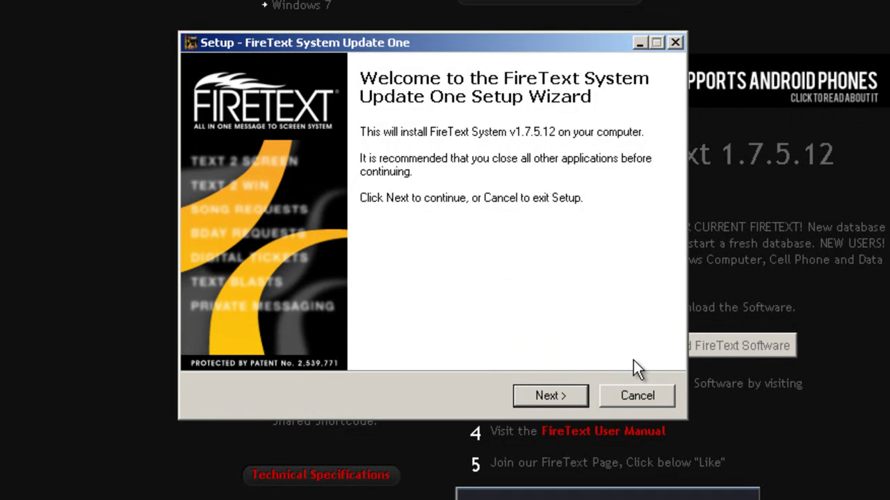
left_click(567, 398)
left_click(294, 335)
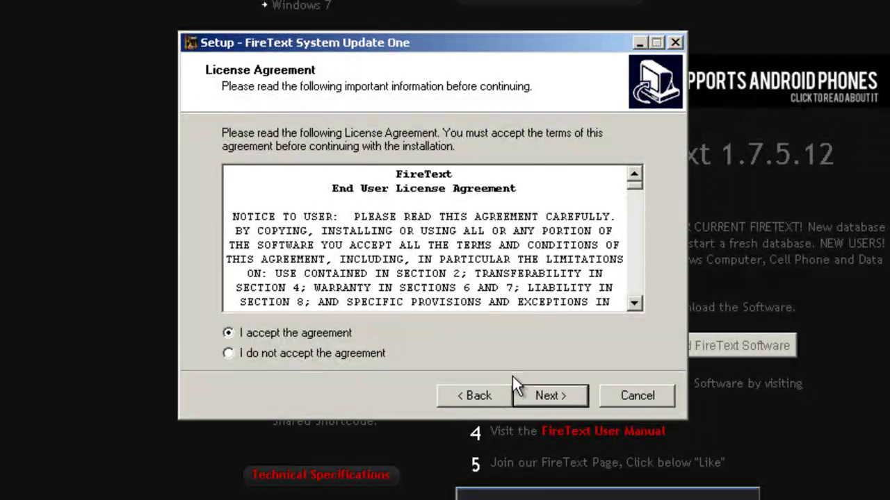
left_click(565, 395)
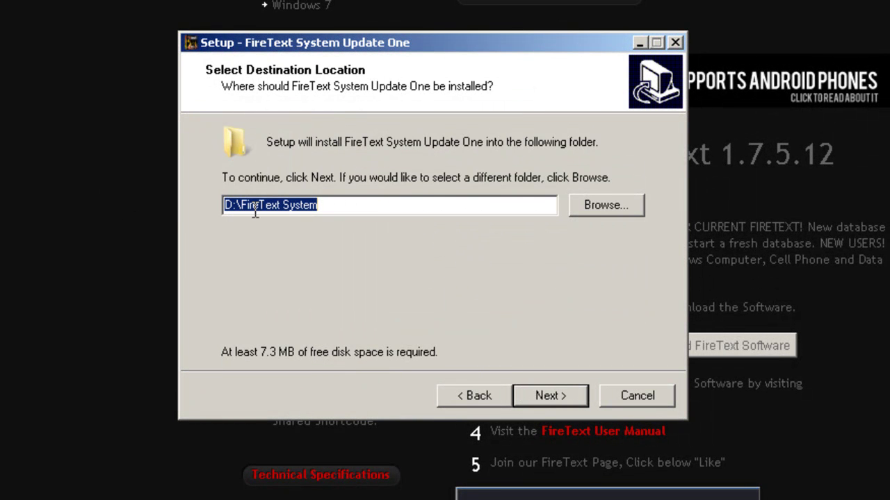
Set the install folder to C:\FireText System, accepting the existing-folder warning
left_click(612, 205)
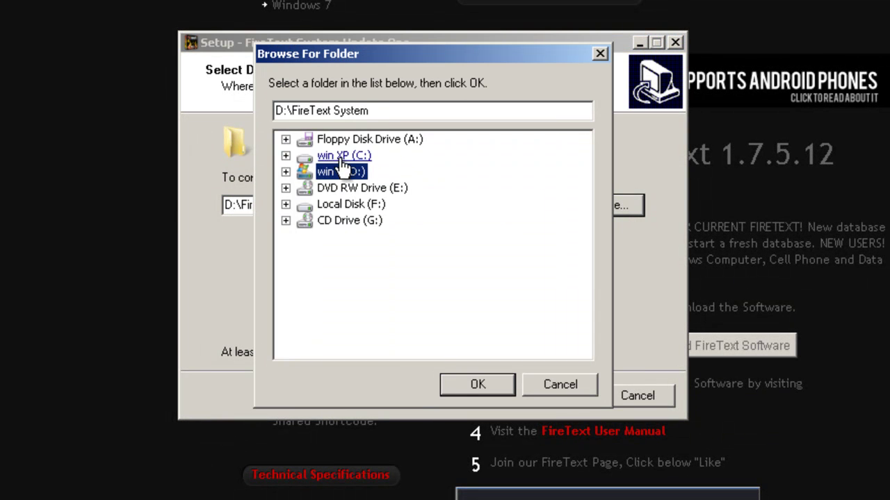
left_click(343, 155)
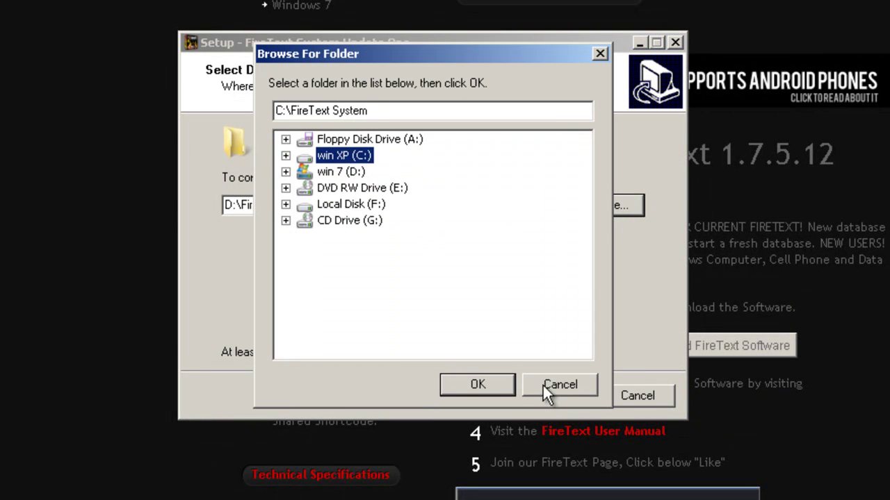
left_click(484, 386)
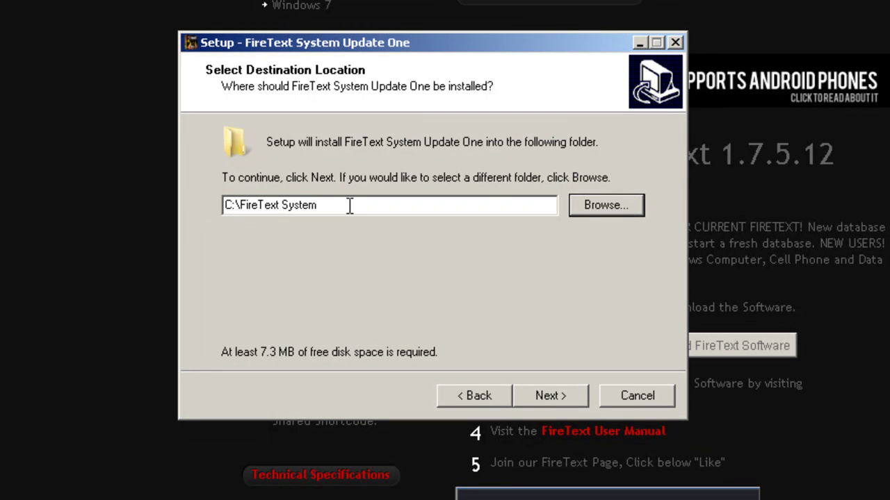
left_click(566, 395)
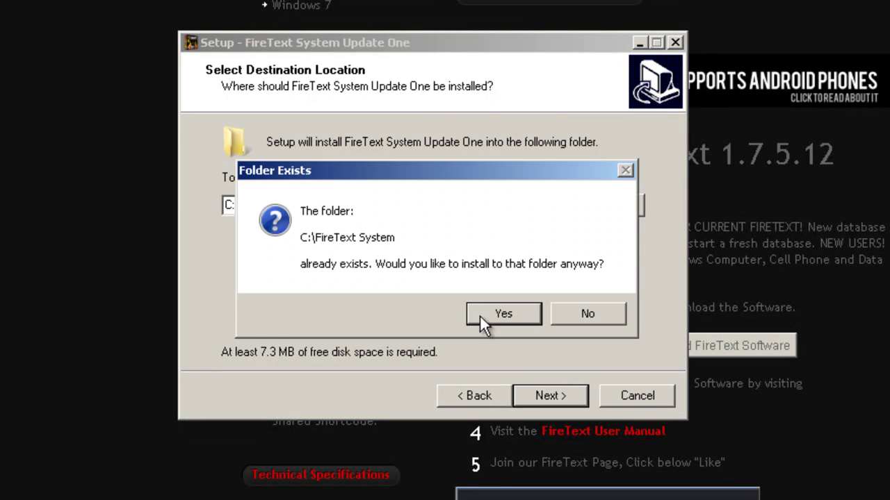
left_click(508, 314)
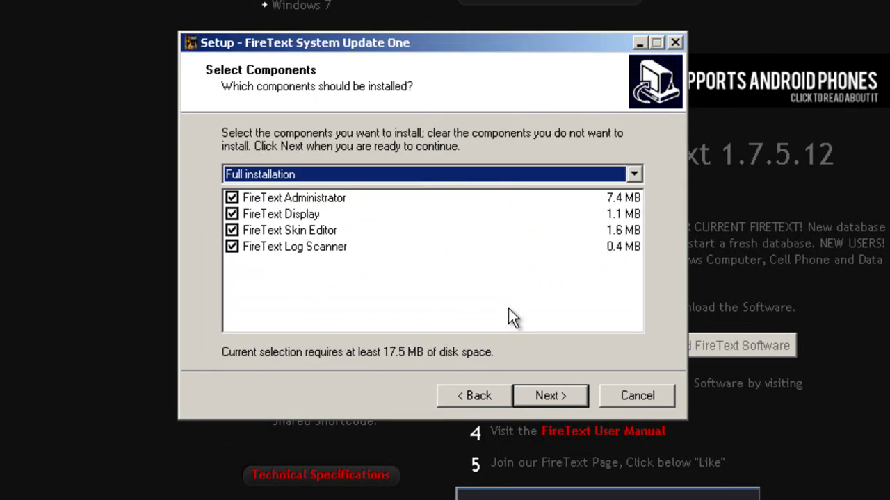
Install with full components plus a Quick Launch icon
left_click(556, 397)
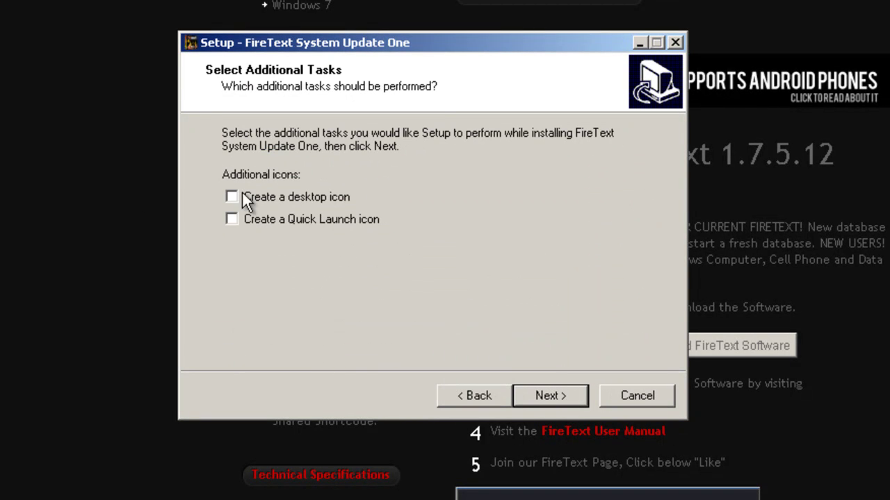
left_click(274, 221)
left_click(551, 388)
left_click(559, 391)
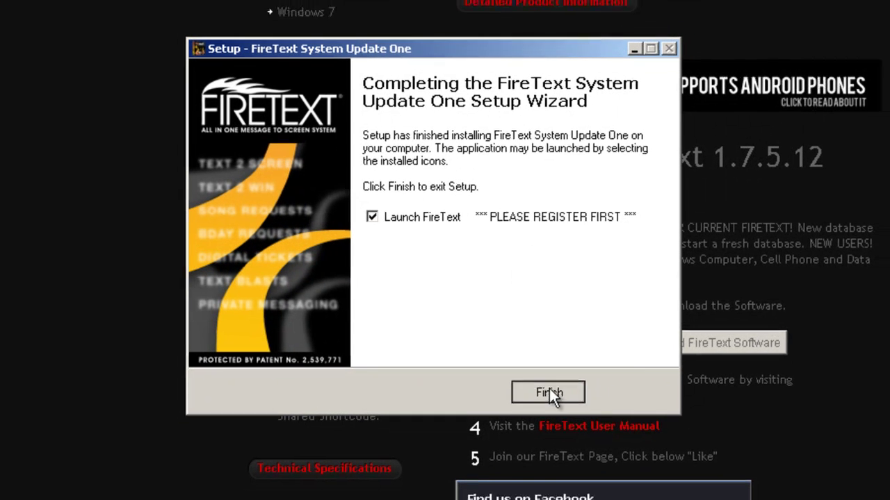
Finish setup, then start an online license request as a new FireText user
left_click(549, 391)
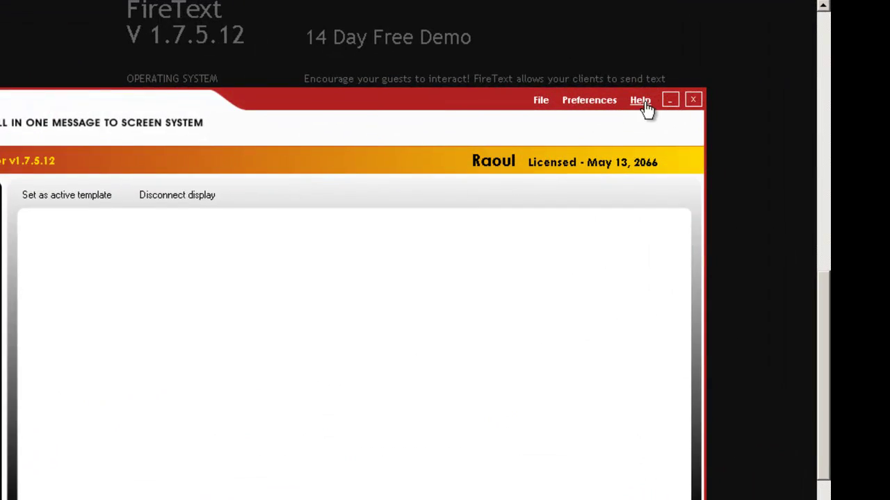
left_click(642, 104)
left_click(634, 189)
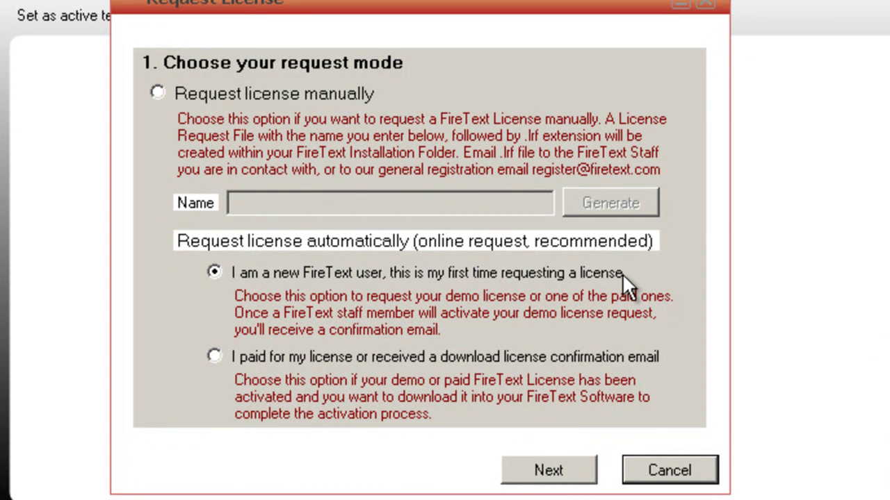
left_click(549, 471)
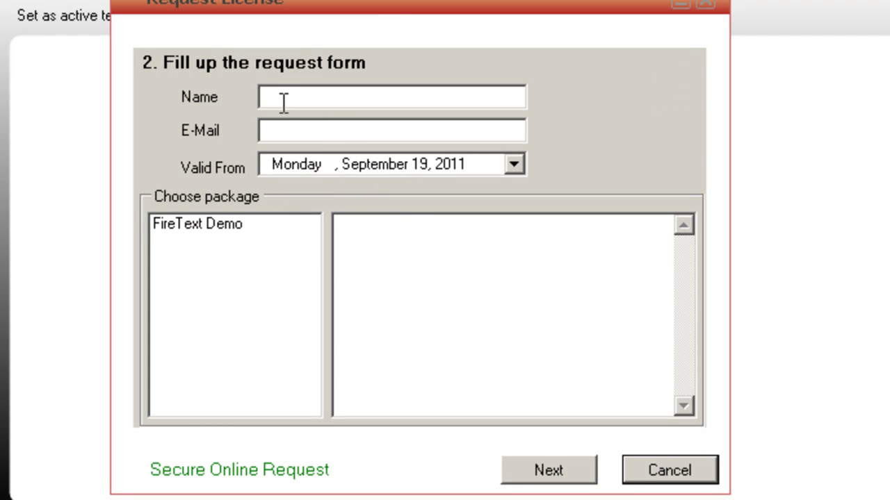
Request the FireText Demo package, entering the company name and e-mail address
left_click(195, 223)
left_click(298, 96)
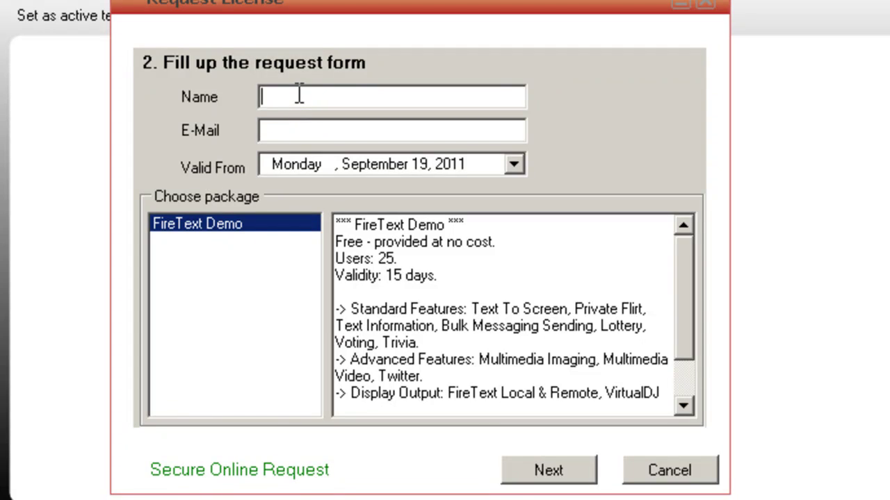
type("Rao")
type("ul's")
type(" Company")
left_click(375, 132)
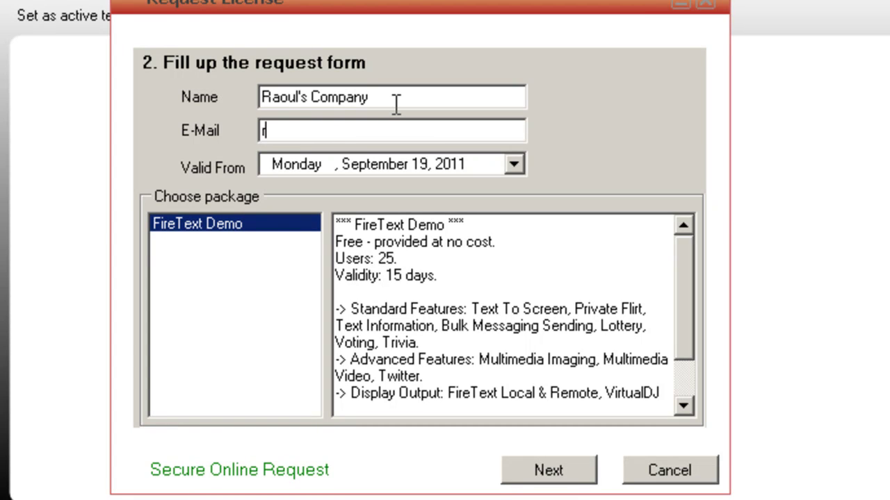
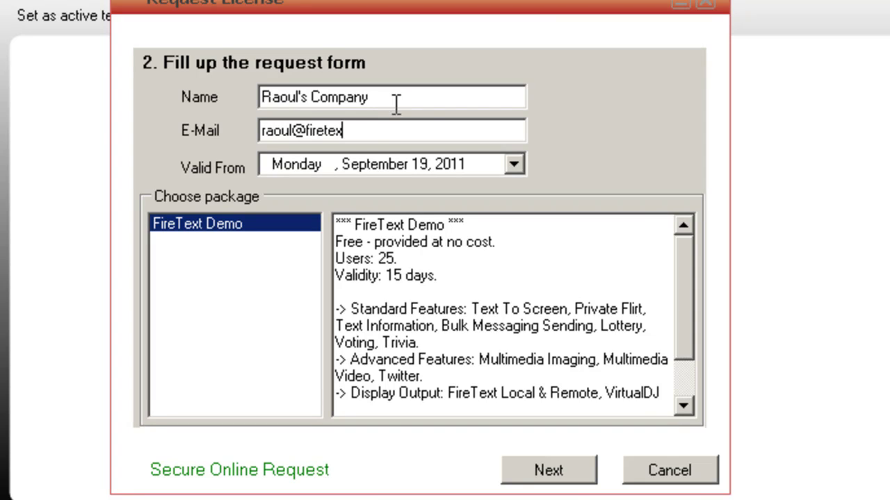
left_click(563, 471)
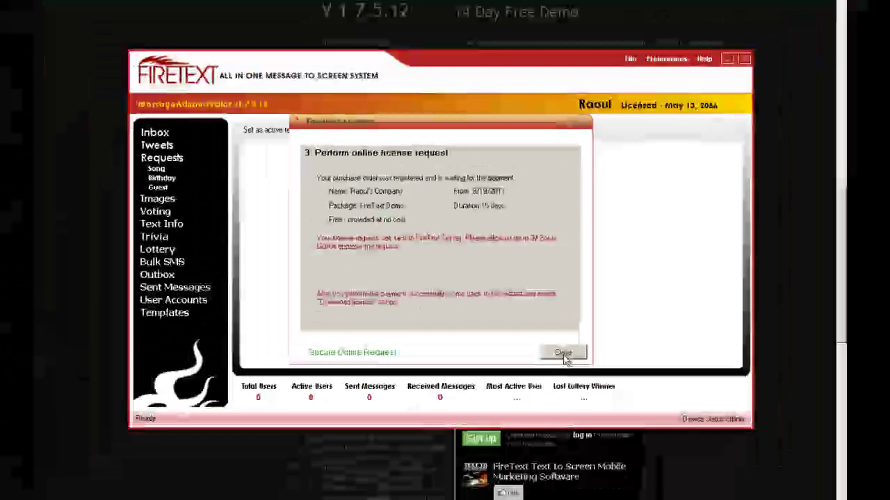
Close the license request dialog and quit FireText, confirming the exit
left_click(670, 470)
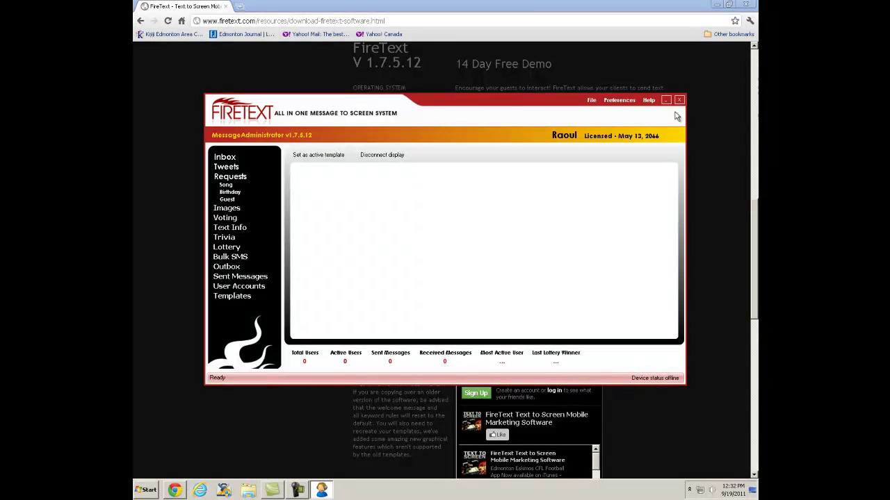
left_click(679, 100)
left_click(466, 273)
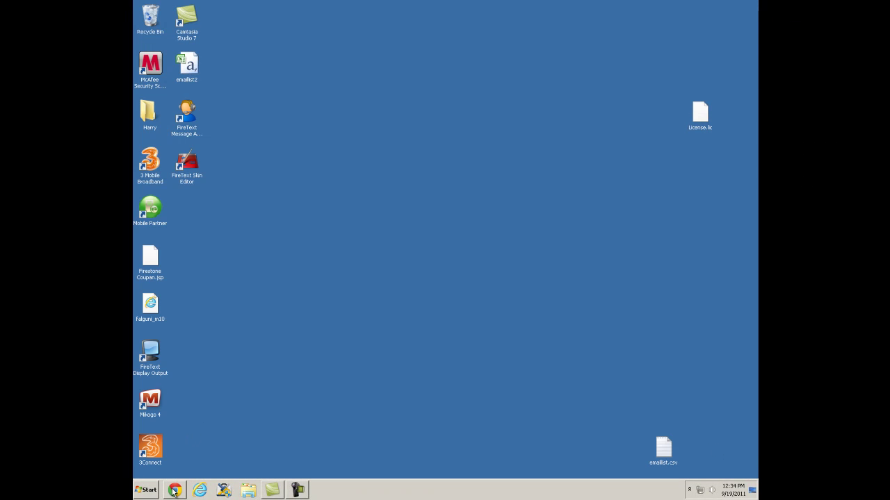
Open webmail.firetext.tv in Chrome and sign in with the account username and password
left_click(174, 490)
left_click(246, 22)
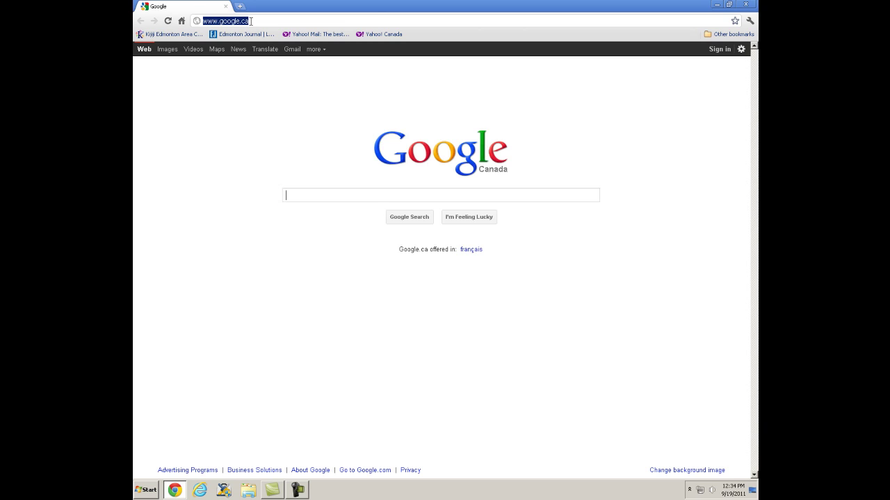
type("webmail")
key("Return")
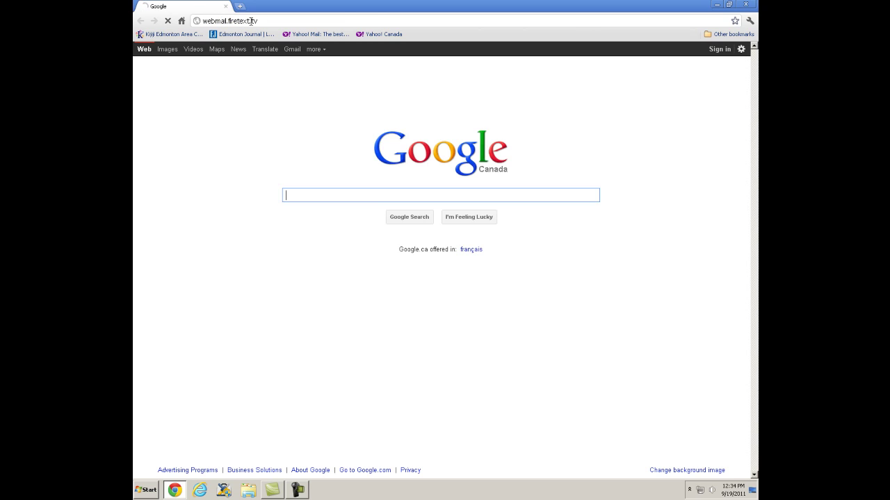
type("info")
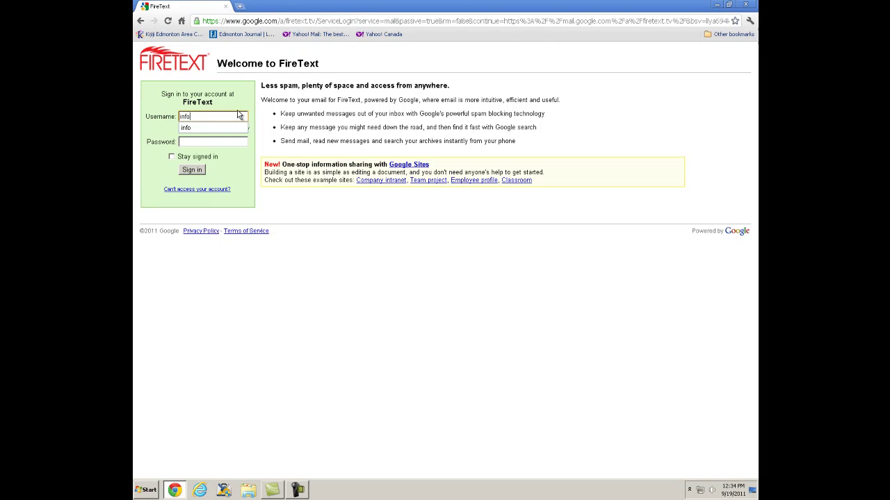
key("Return")
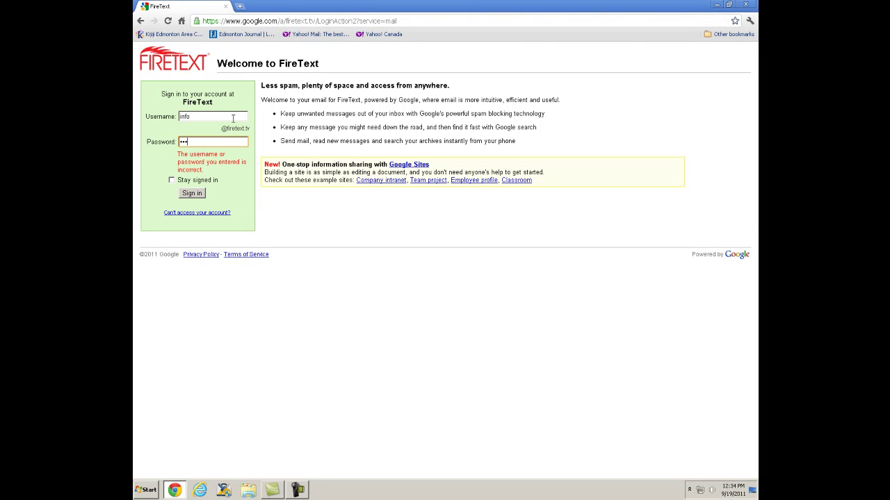
key("Return")
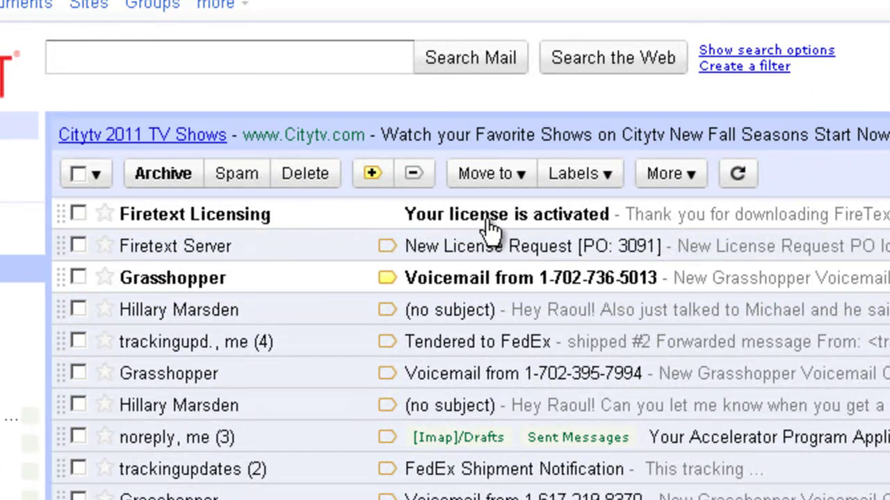
Open the 'Your license is activated' email and always display images from its sender
left_click(493, 221)
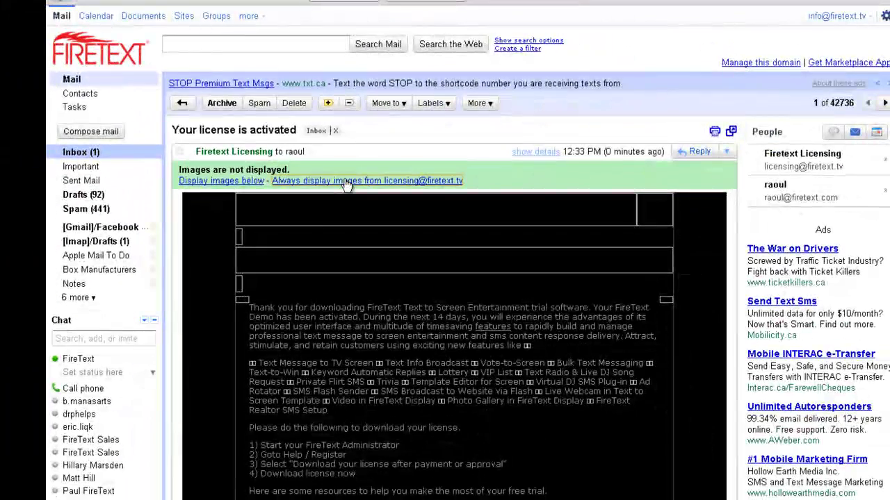
left_click(347, 182)
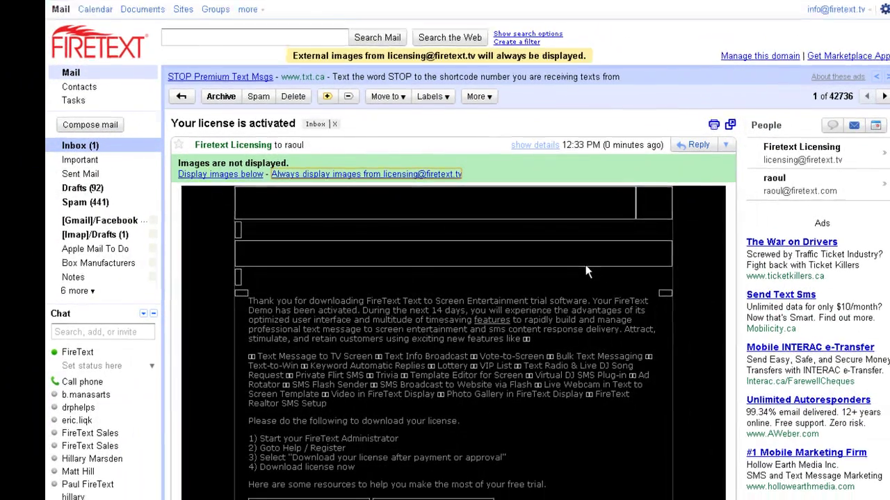
scroll(586, 272, "down", 2)
scroll(490, 180, "down", 2)
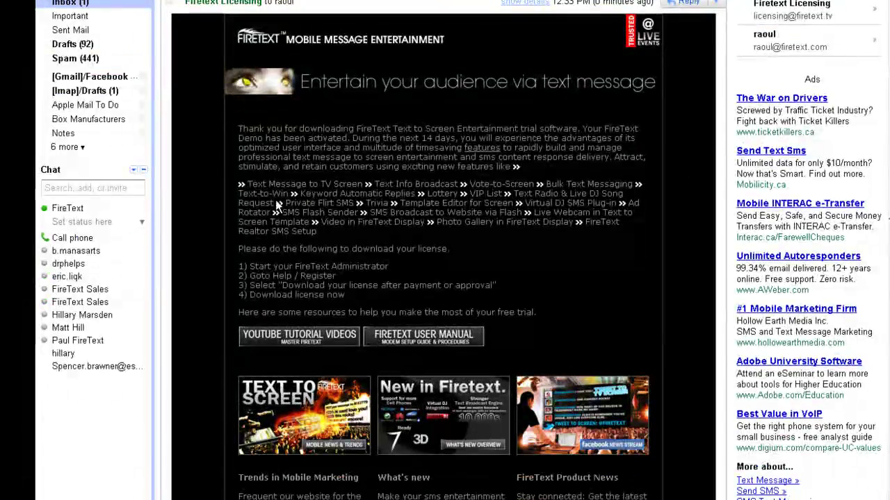
Select the license download instructions and read through the rest of the email
left_click_drag(238, 127, 364, 301)
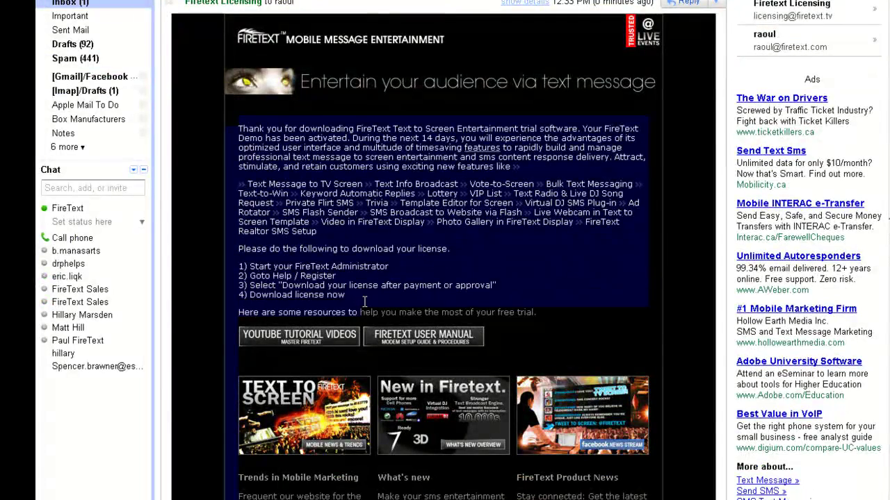
scroll(461, 281, "down", 3)
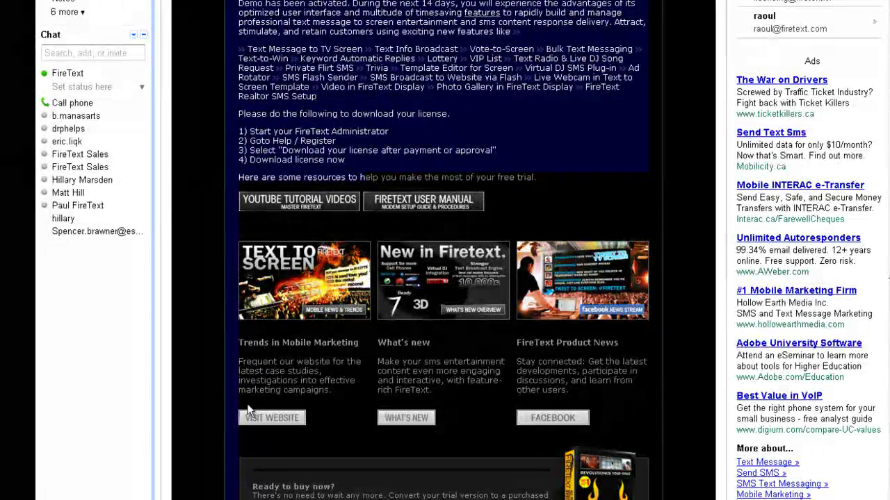
scroll(412, 294, "down", 6)
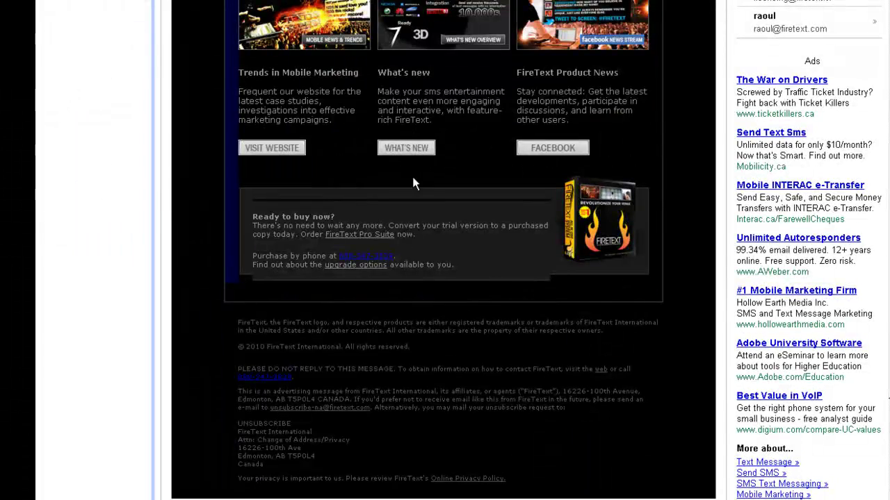
scroll(414, 181, "up", 3)
scroll(420, 190, "down", 2)
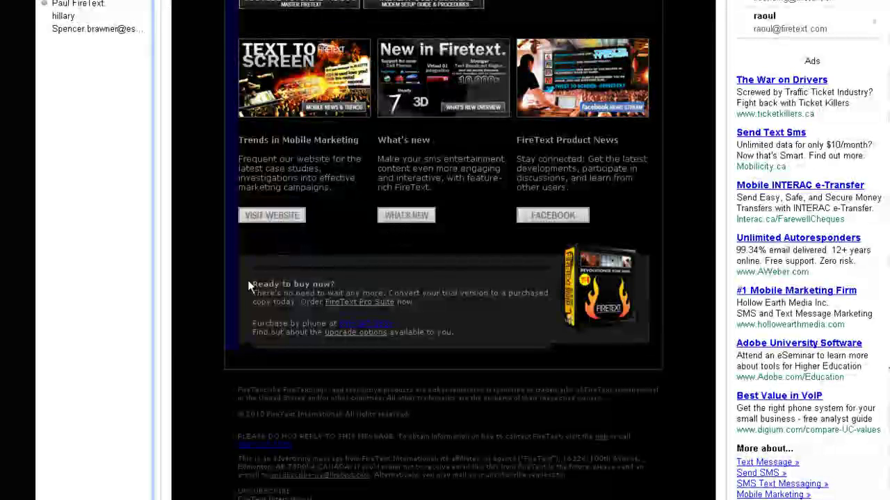
key("super")
Launch FireText Administrator and download the already-activated license via Help > Register
left_click(123, 292)
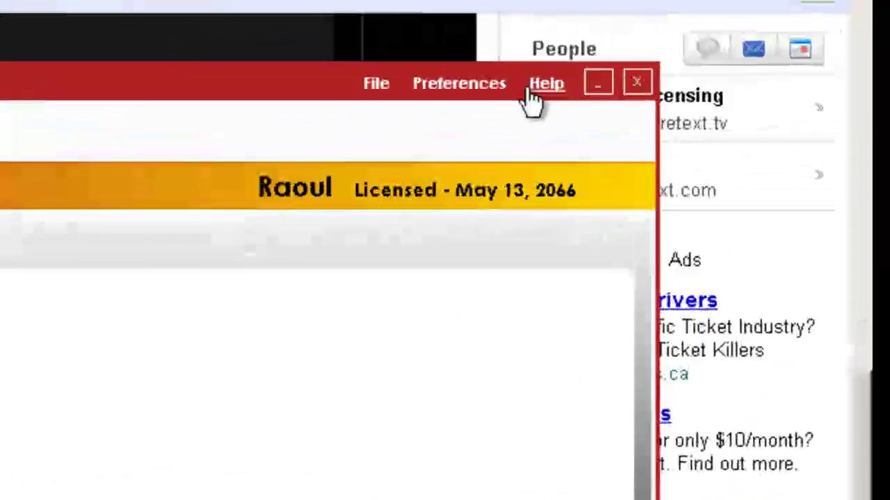
left_click(711, 50)
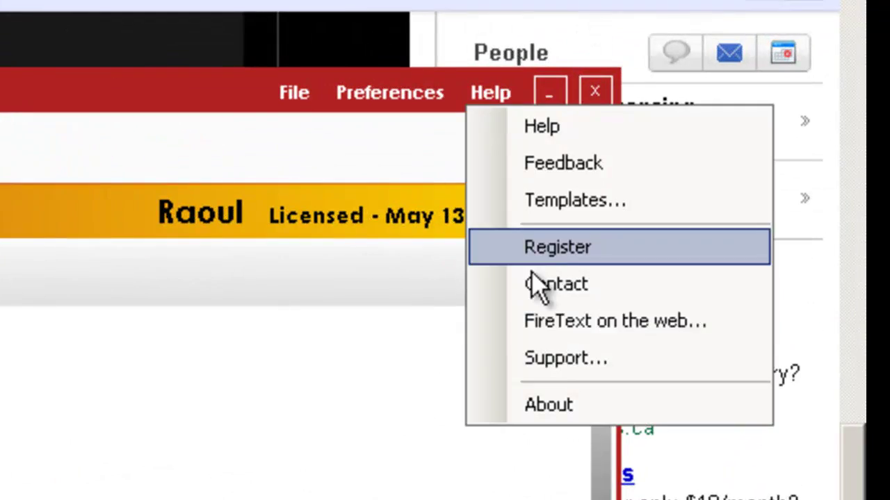
left_click(556, 247)
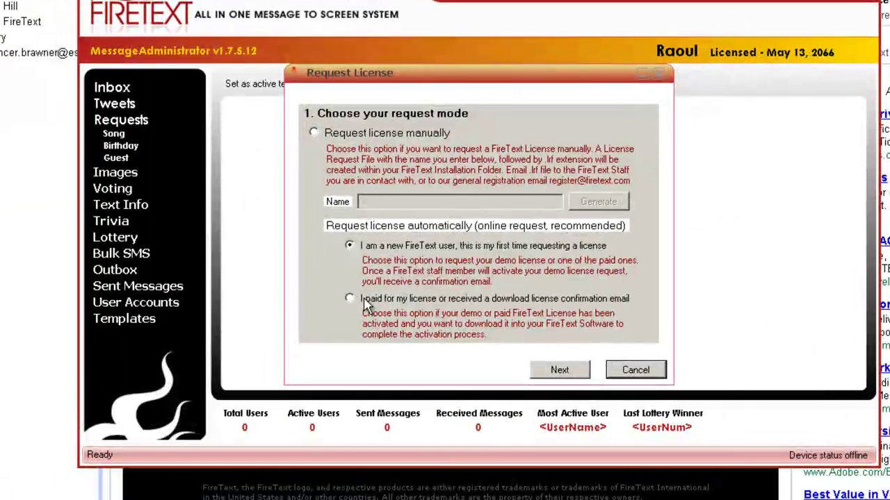
left_click(366, 304)
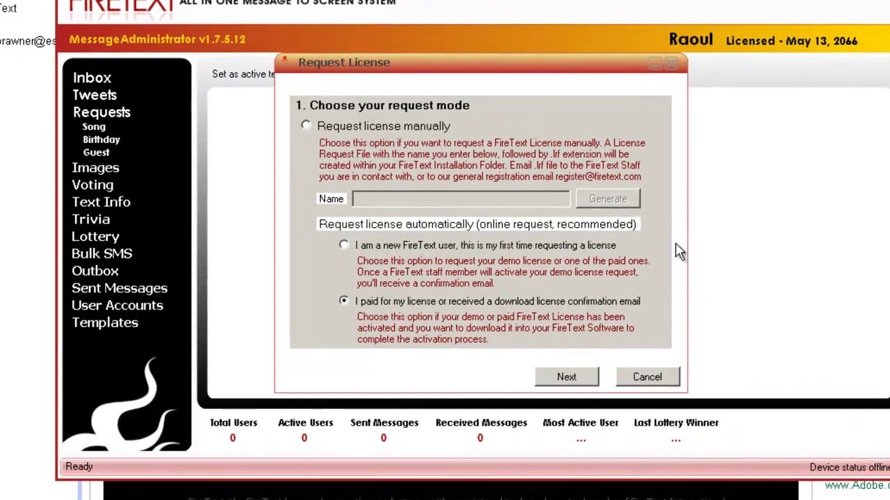
left_click(583, 383)
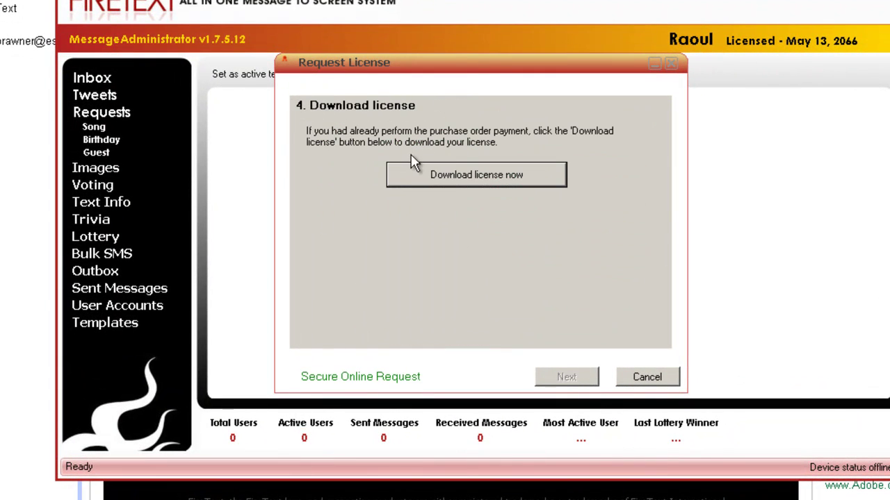
left_click(470, 172)
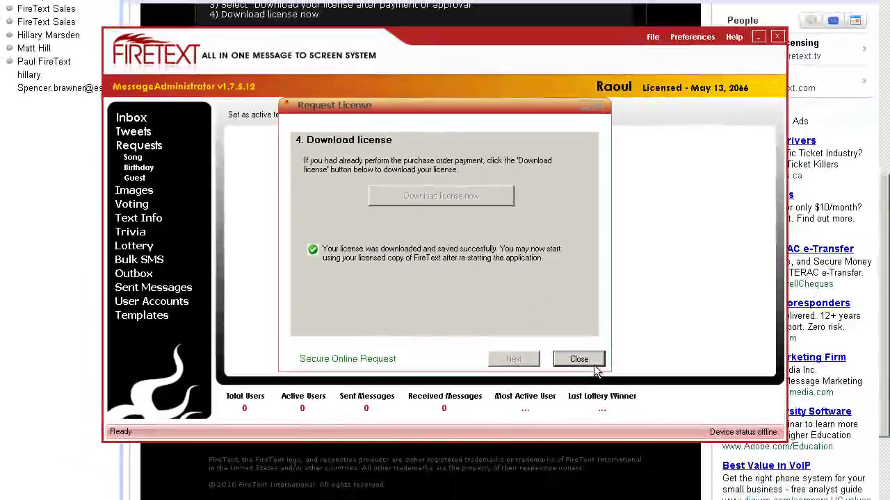
Close FireText and relaunch FireText Administrator from the FireText System program group
left_click(644, 376)
left_click(777, 37)
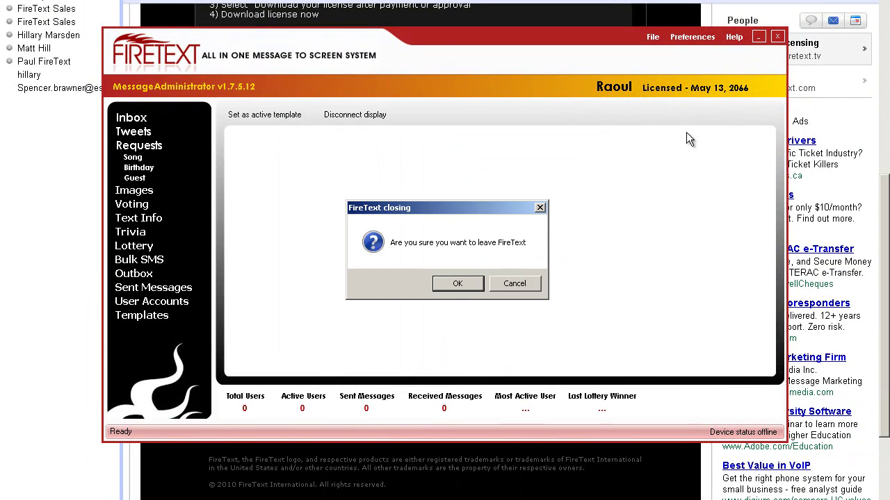
left_click(458, 283)
left_click(149, 485)
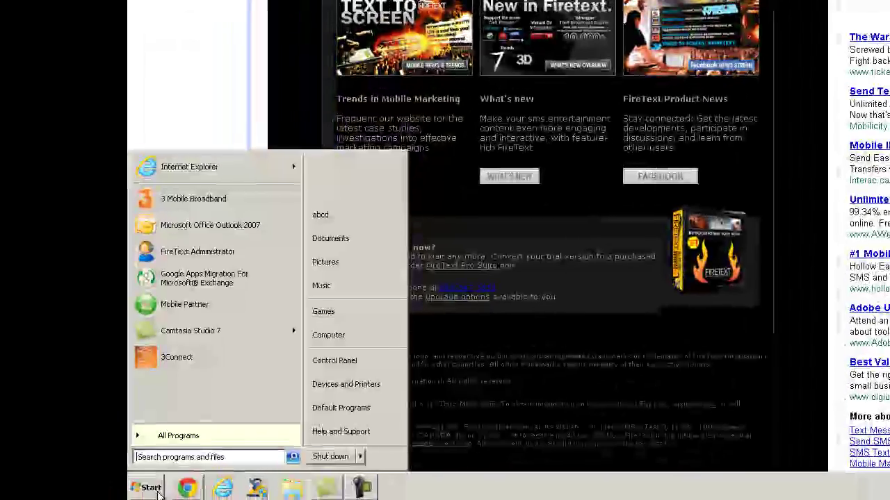
left_click(177, 435)
left_click(170, 202)
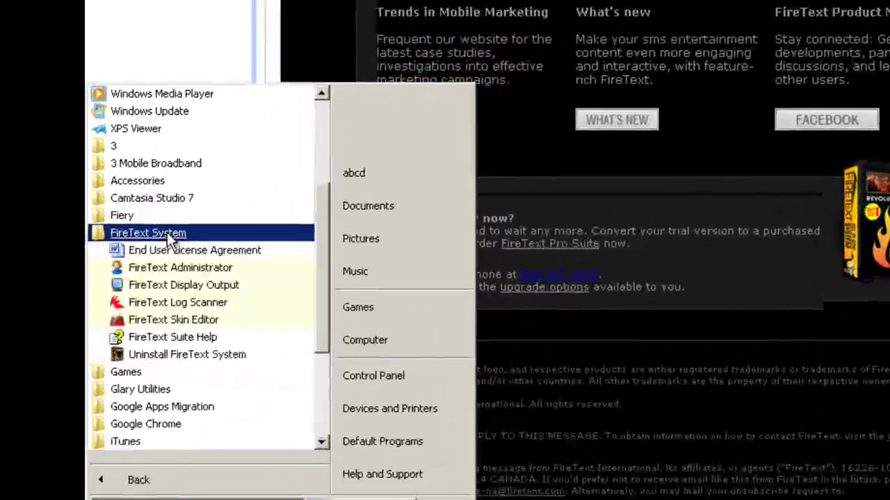
left_click(166, 268)
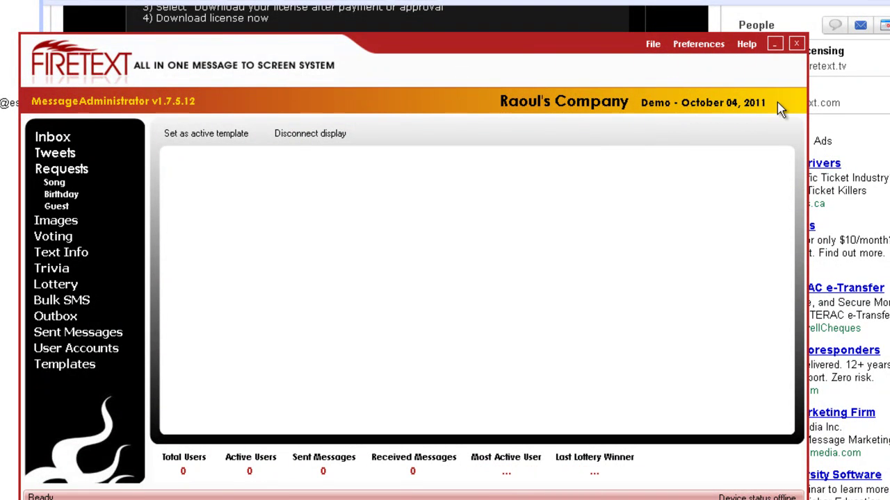
Reposition the window and browse the Inbox, Voting and Trivia sections
left_click_drag(583, 45, 582, 124)
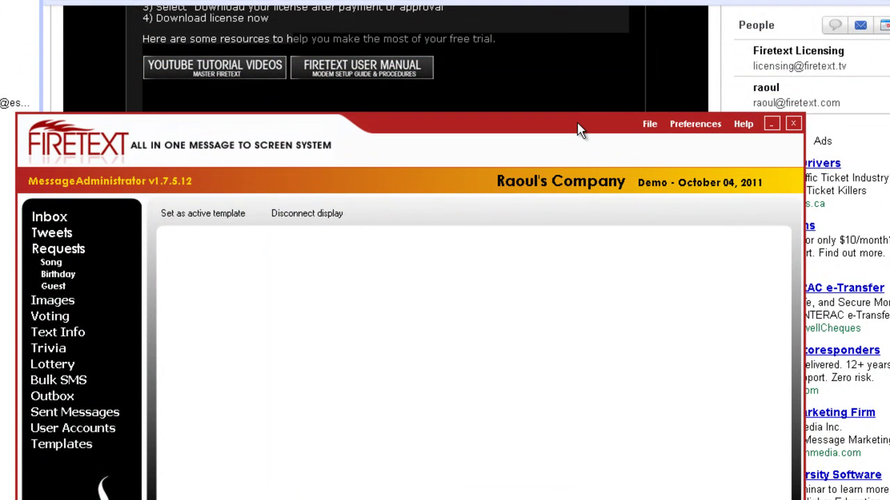
left_click_drag(578, 118, 574, 100)
left_click(667, 94)
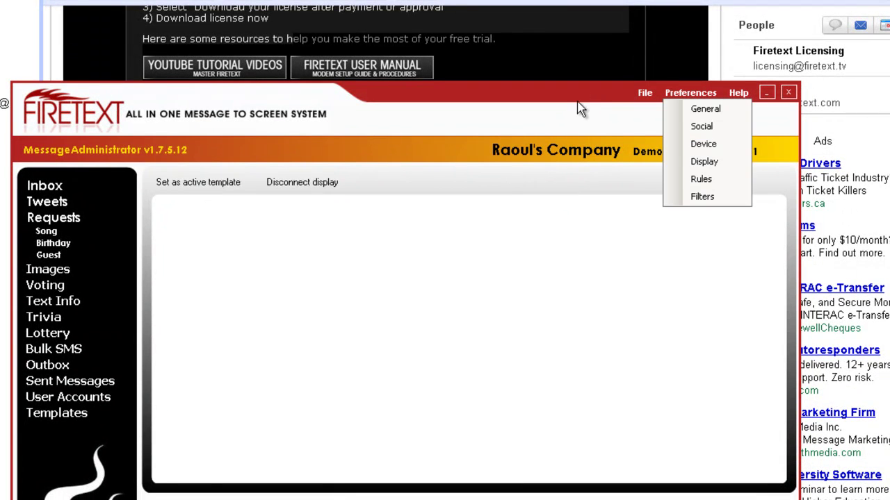
left_click(45, 186)
left_click(46, 285)
left_click(46, 317)
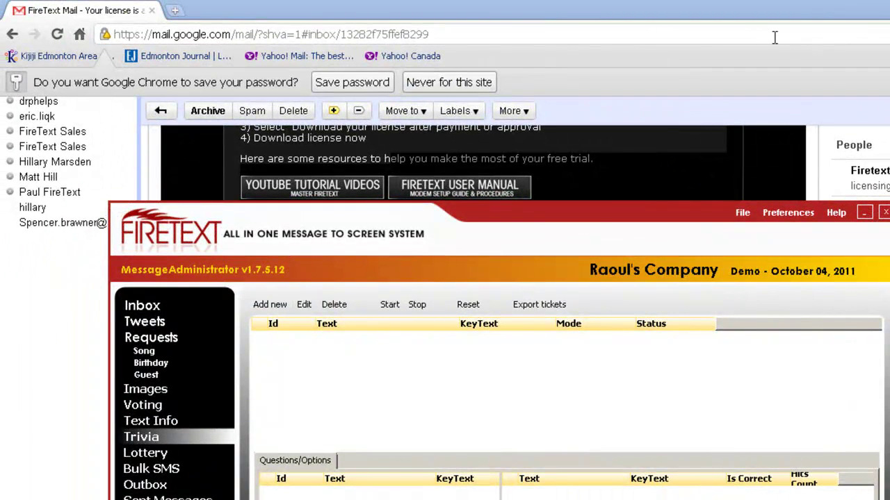
left_click(774, 37)
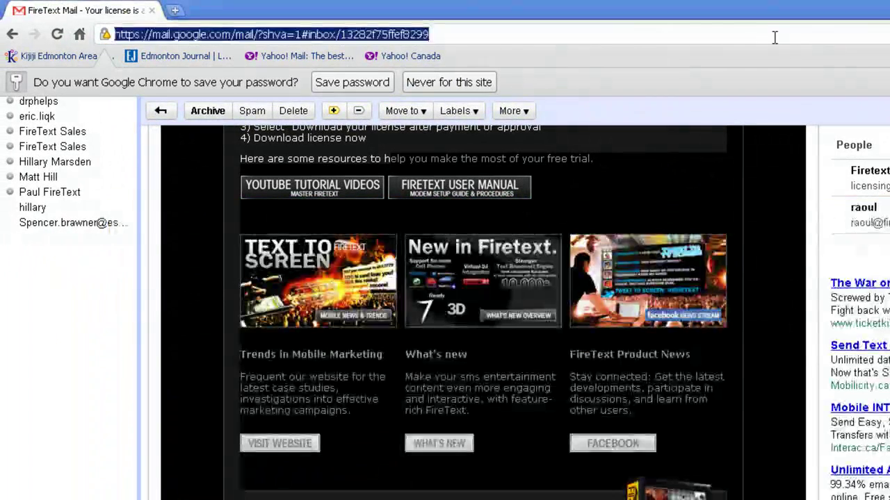
type("www.fire")
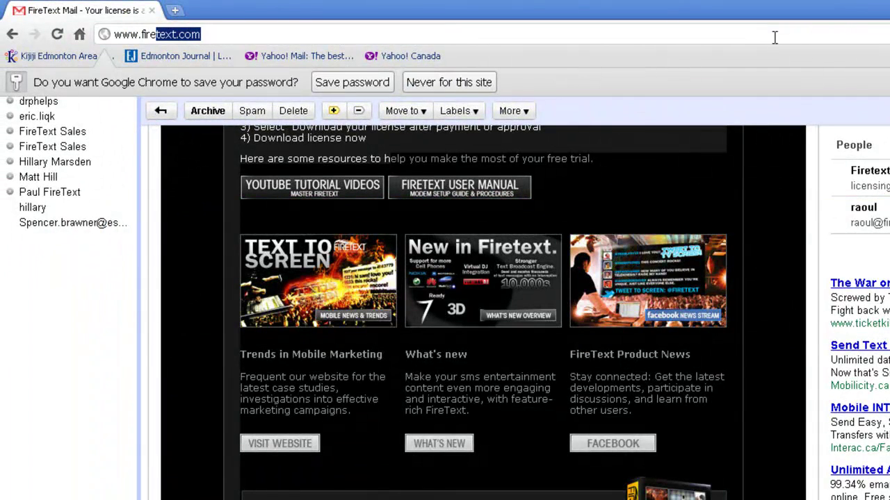
key("Return")
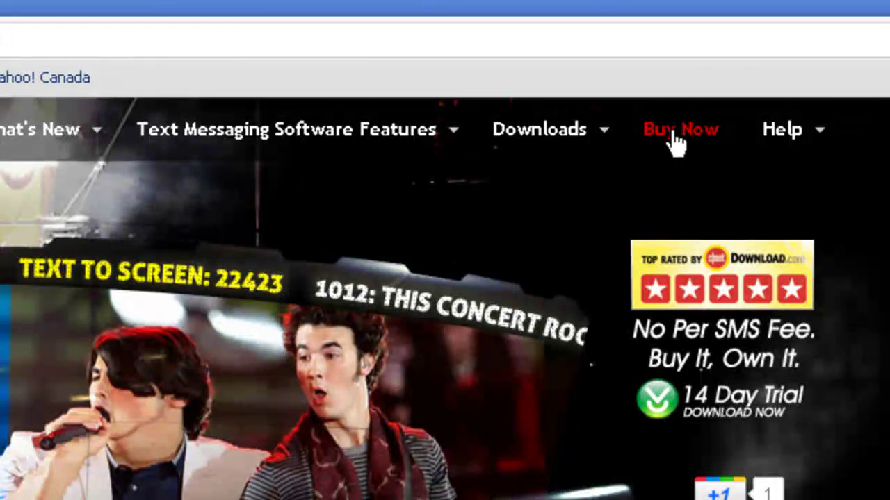
left_click(760, 290)
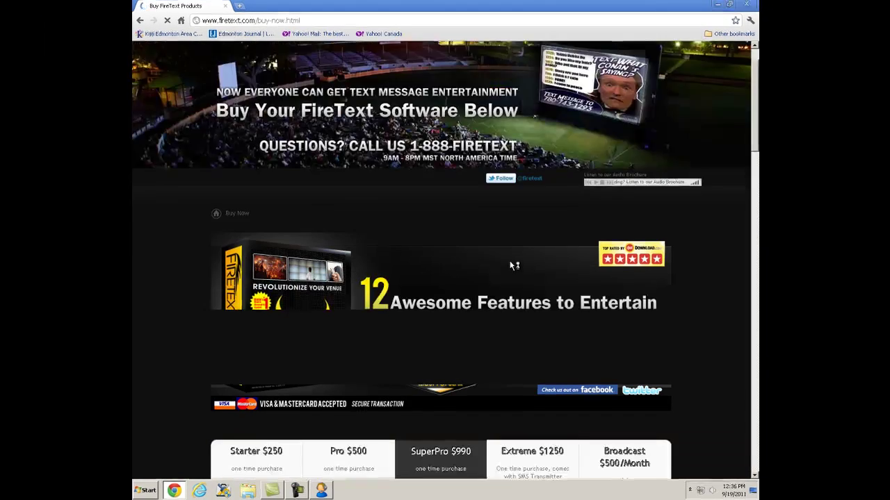
Scroll through the Starter-to-Broadcast pricing table down to the financing plans
scroll(518, 266, "down", 5)
scroll(522, 263, "down", 2)
scroll(522, 263, "up", 3)
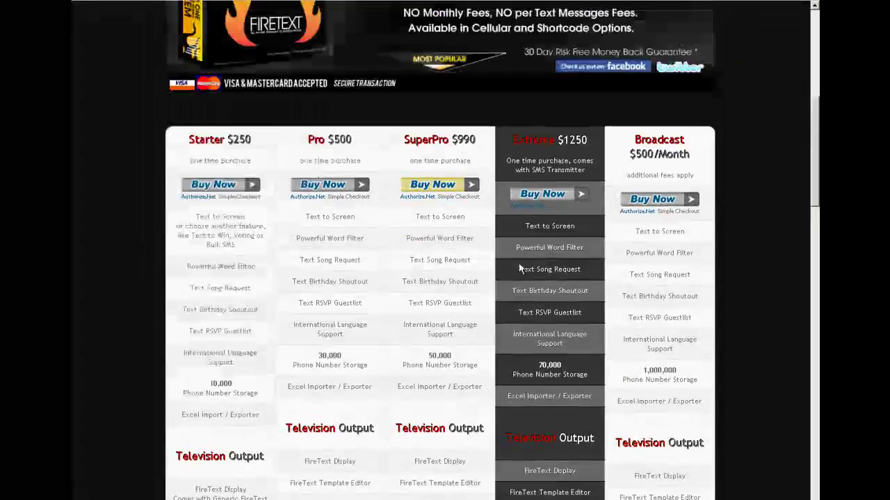
scroll(735, 183, "down", 3)
scroll(735, 183, "down", 1)
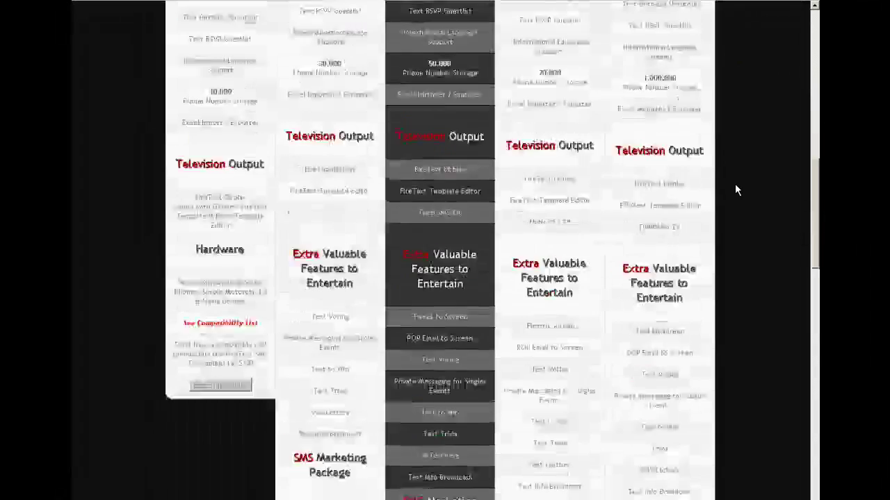
scroll(737, 189, "down", 3)
scroll(735, 185, "down", 3)
scroll(735, 185, "down", 5)
scroll(735, 185, "up", 8)
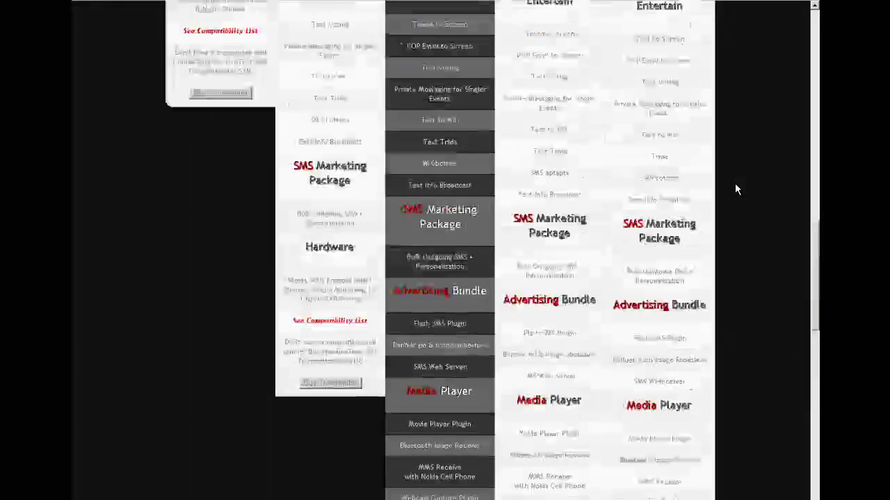
scroll(735, 184, "up", 5)
scroll(735, 183, "up", 10)
scroll(734, 182, "up", 3)
scroll(735, 183, "down", 6)
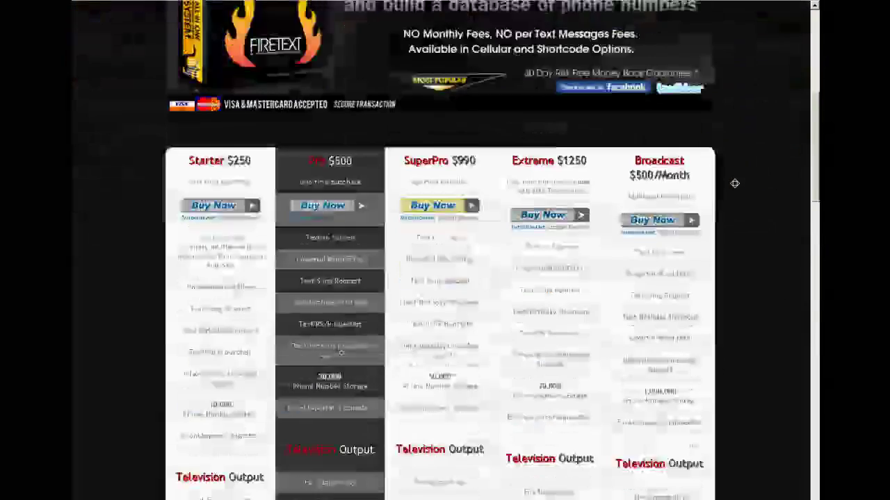
scroll(734, 183, "down", 10)
scroll(735, 184, "down", 2)
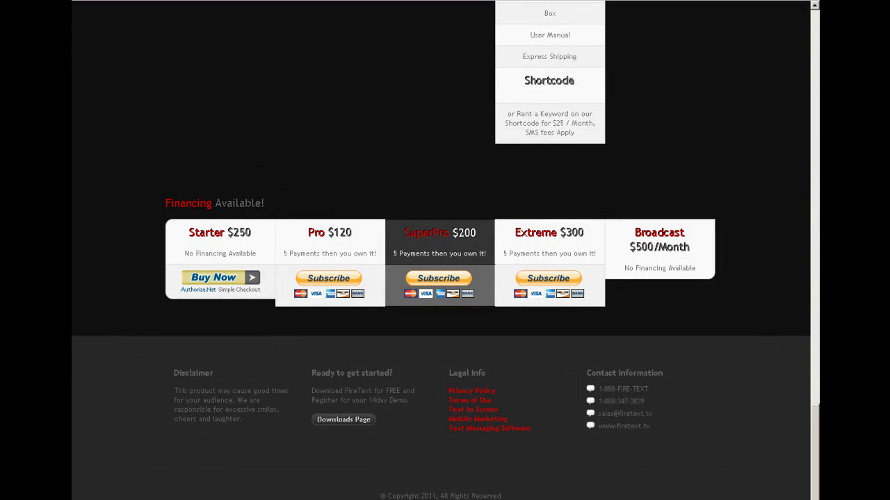